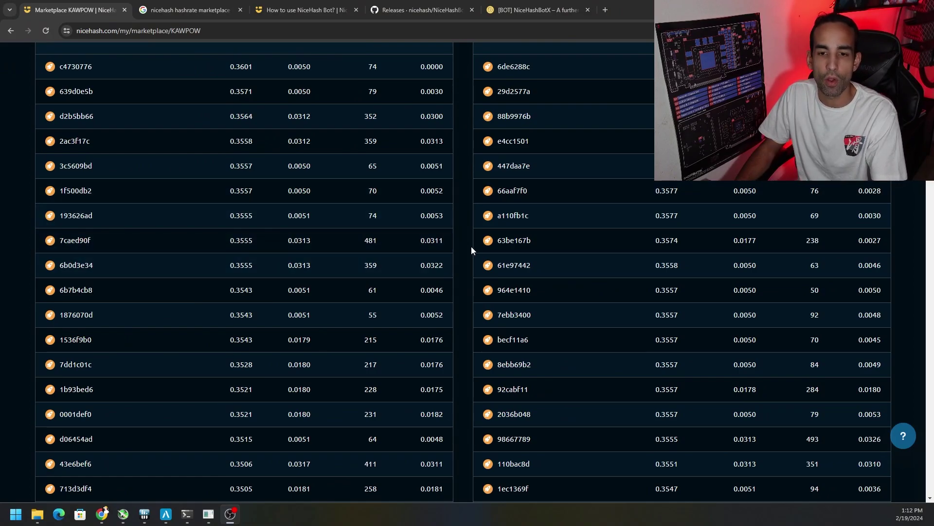
- Scroll the current page, then switch to the Google results about NiceHash Bot
{"action": "scroll", "coordinate": [460, 249], "scroll_direction": "down", "scroll_amount": 15}
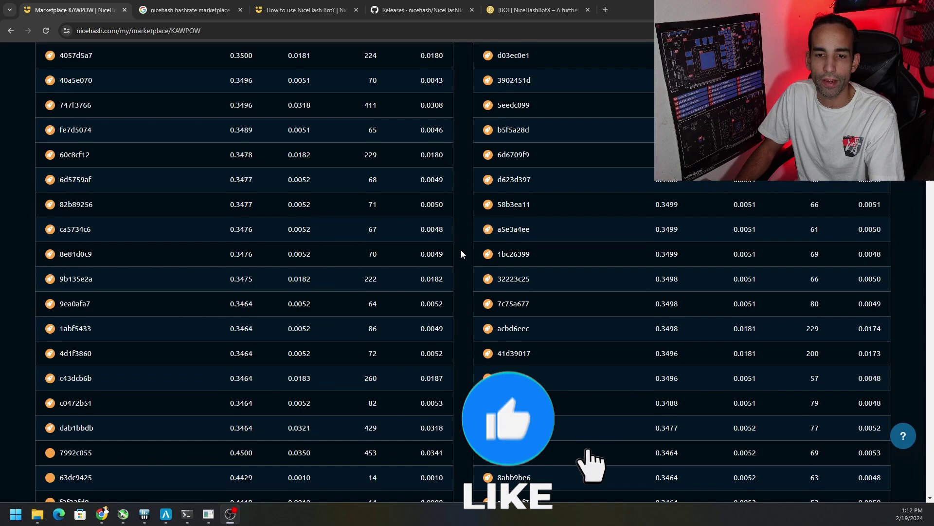
{"action": "scroll", "coordinate": [461, 249], "scroll_direction": "down", "scroll_amount": 11}
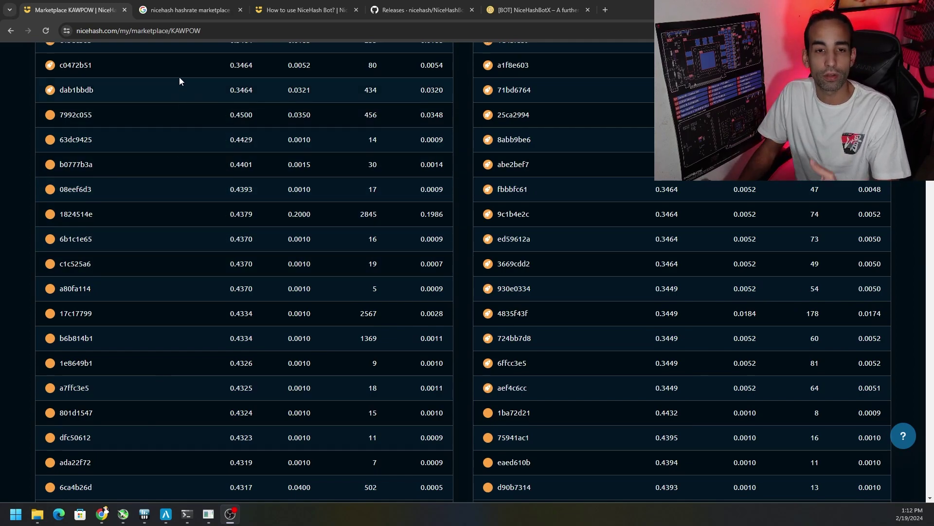
{"action": "left_click", "coordinate": [190, 9]}
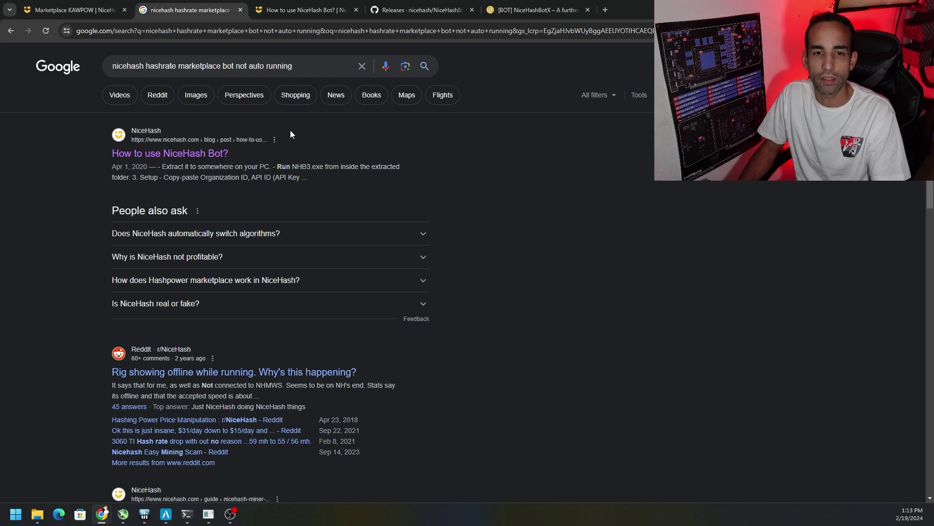
- Bring up the 'How to use NiceHash Bot?' guide at section '2. Download and start NHB3'
{"action": "left_click", "coordinate": [284, 5]}
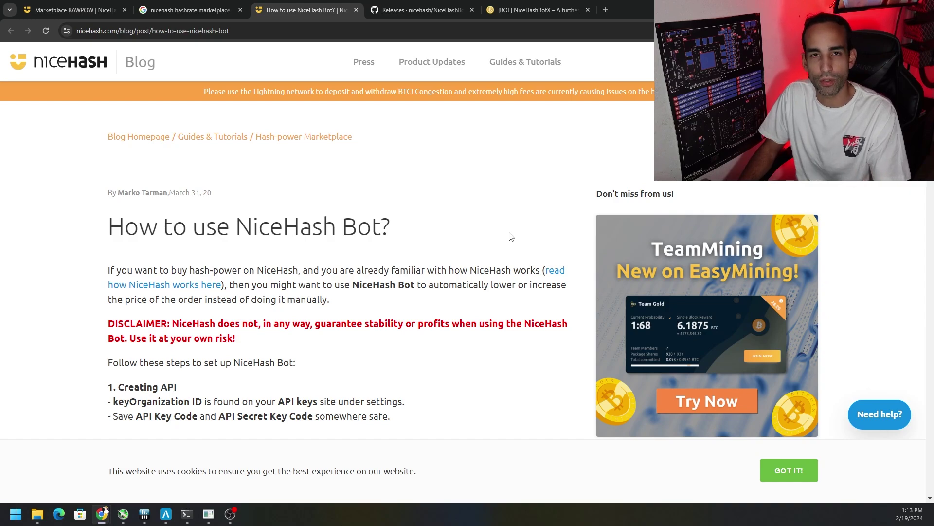
{"action": "scroll", "coordinate": [489, 243], "scroll_direction": "down", "scroll_amount": 3}
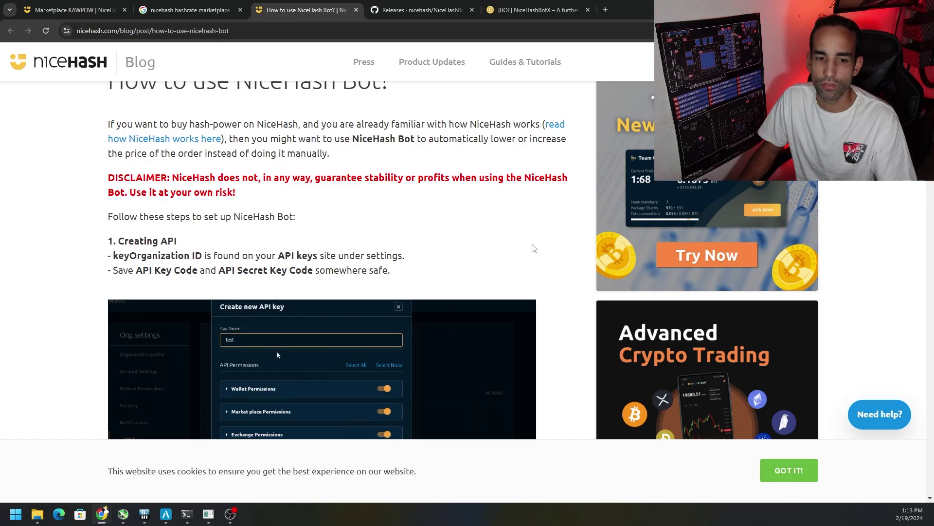
{"action": "scroll", "coordinate": [534, 248], "scroll_direction": "down", "scroll_amount": 4}
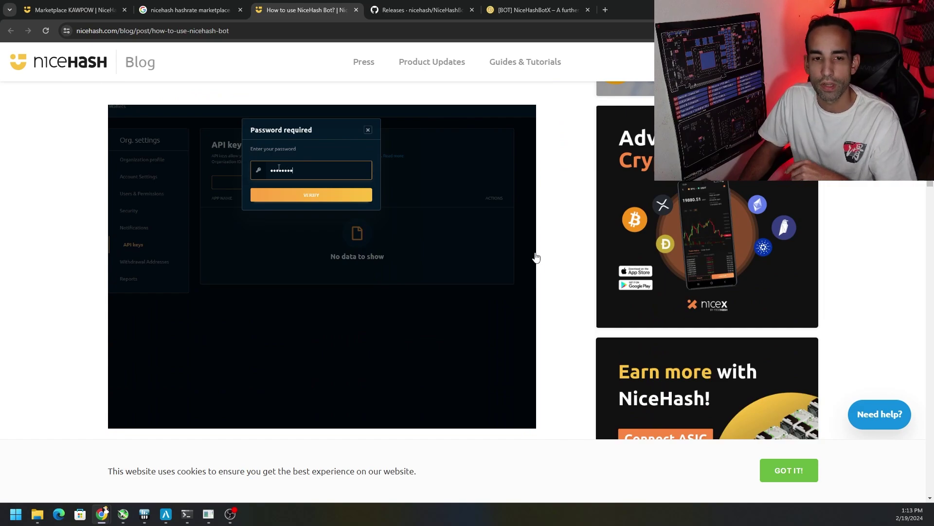
{"action": "scroll", "coordinate": [536, 256], "scroll_direction": "up", "scroll_amount": 1}
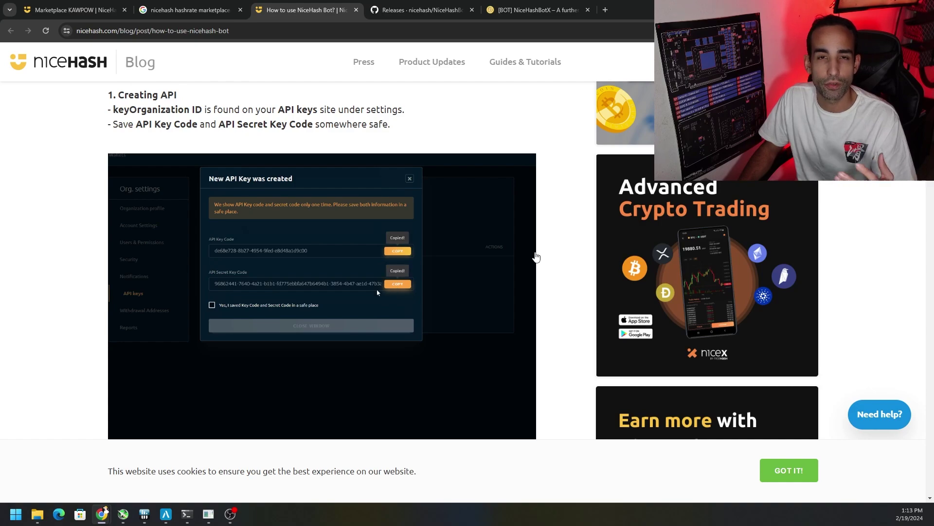
{"action": "scroll", "coordinate": [536, 257], "scroll_direction": "up", "scroll_amount": 1}
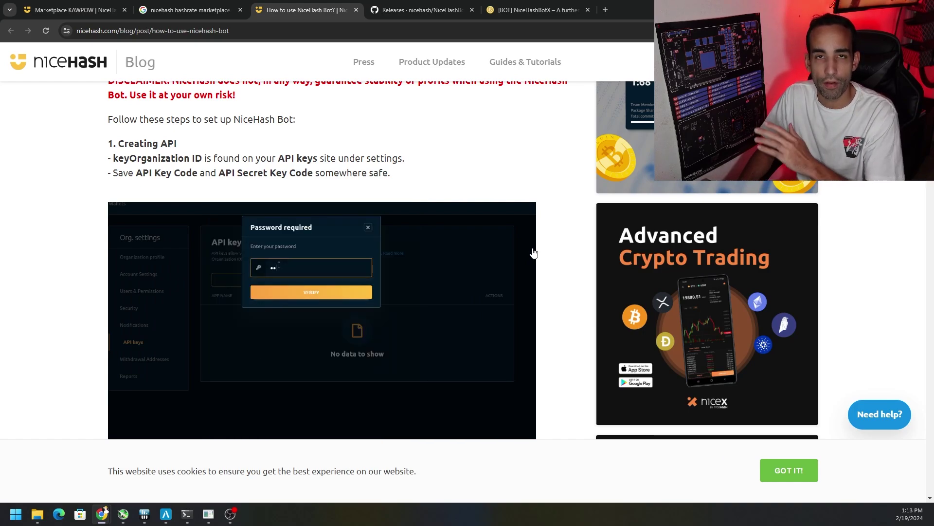
{"action": "scroll", "coordinate": [563, 280], "scroll_direction": "down", "scroll_amount": 8}
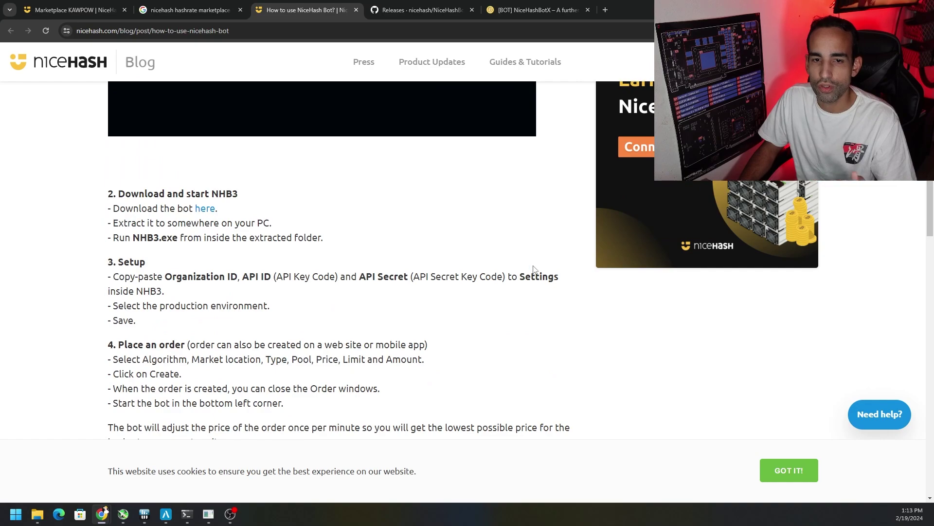
- Go to the NiceHashBot GitHub releases, browse them, and return to release 3.0.0.4 with NHB3004.zip
{"action": "left_click", "coordinate": [418, 10]}
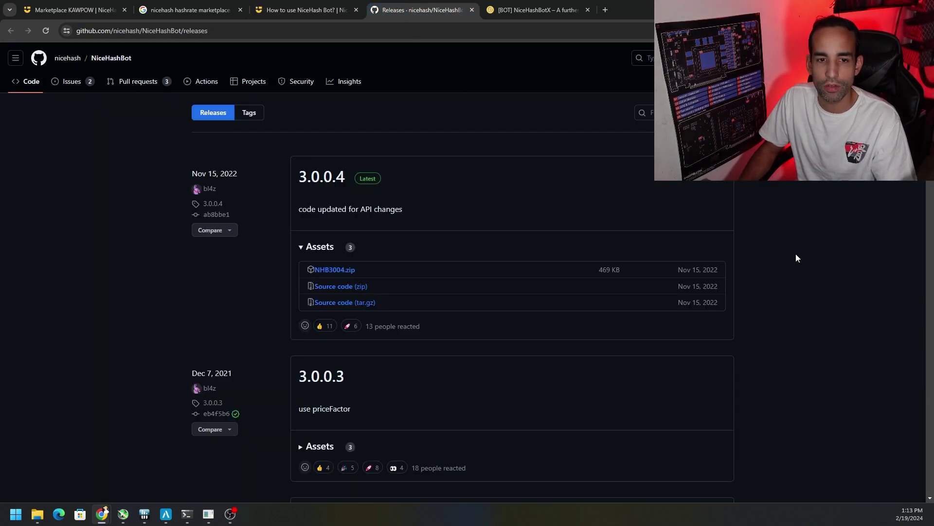
{"action": "scroll", "coordinate": [796, 258], "scroll_direction": "down", "scroll_amount": 15}
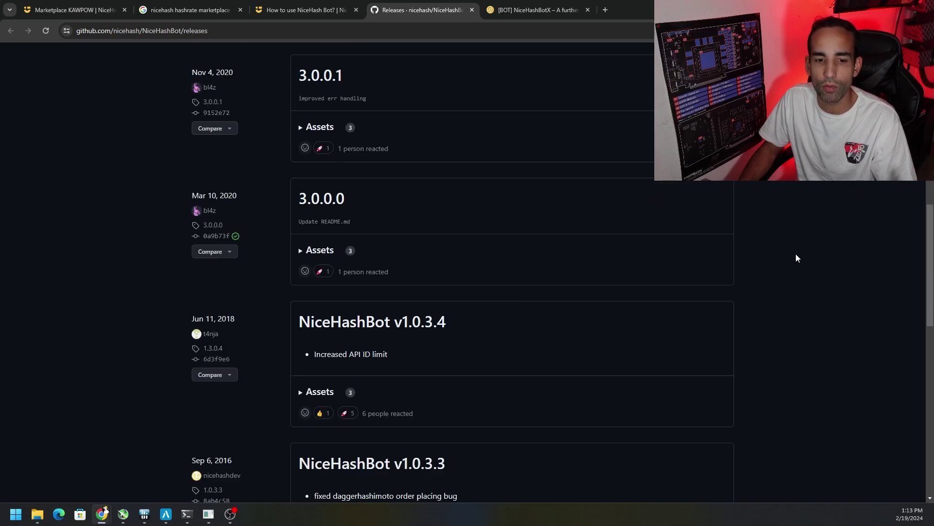
{"action": "scroll", "coordinate": [796, 254], "scroll_direction": "down", "scroll_amount": 10}
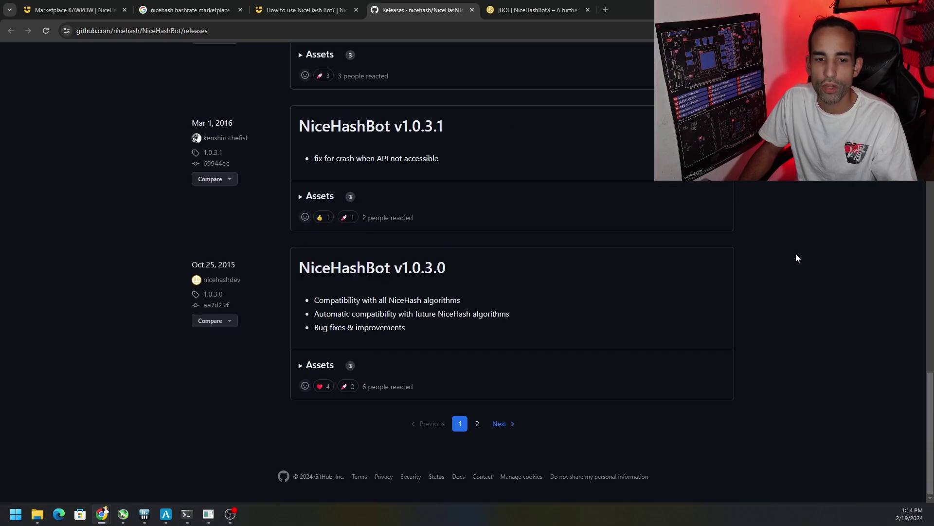
{"action": "scroll", "coordinate": [797, 258], "scroll_direction": "up", "scroll_amount": 15}
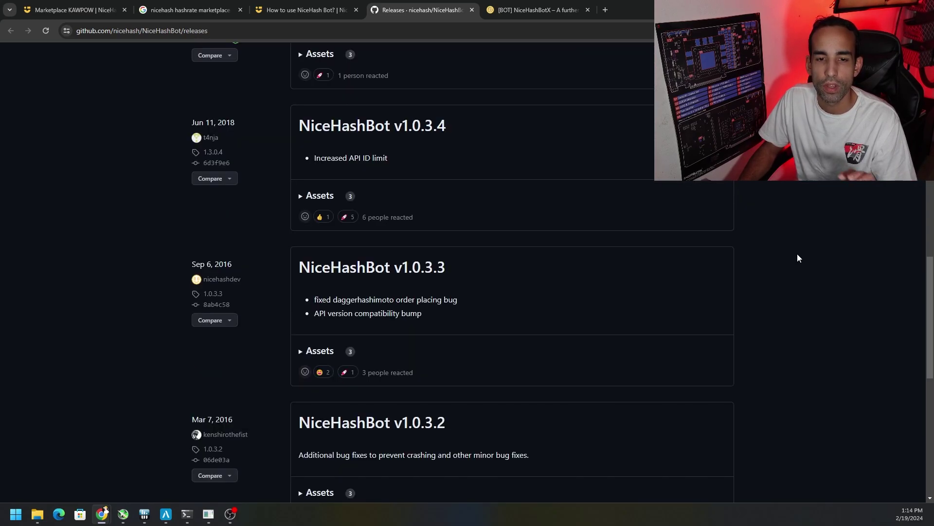
{"action": "scroll", "coordinate": [797, 258], "scroll_direction": "up", "scroll_amount": 9}
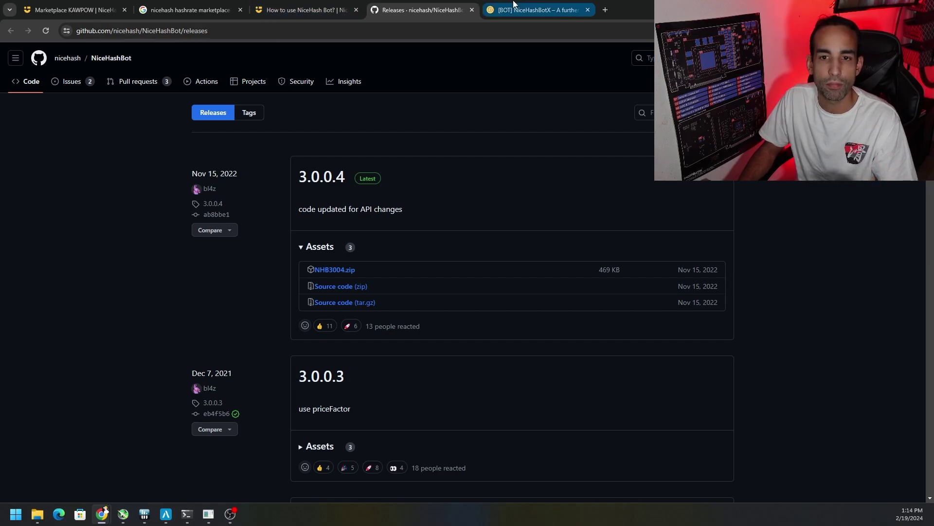
- Bring NHB3 and its KAWPOW order forward, nudge the Edit order window aside, and open Settings
{"action": "left_click", "coordinate": [538, 10]}
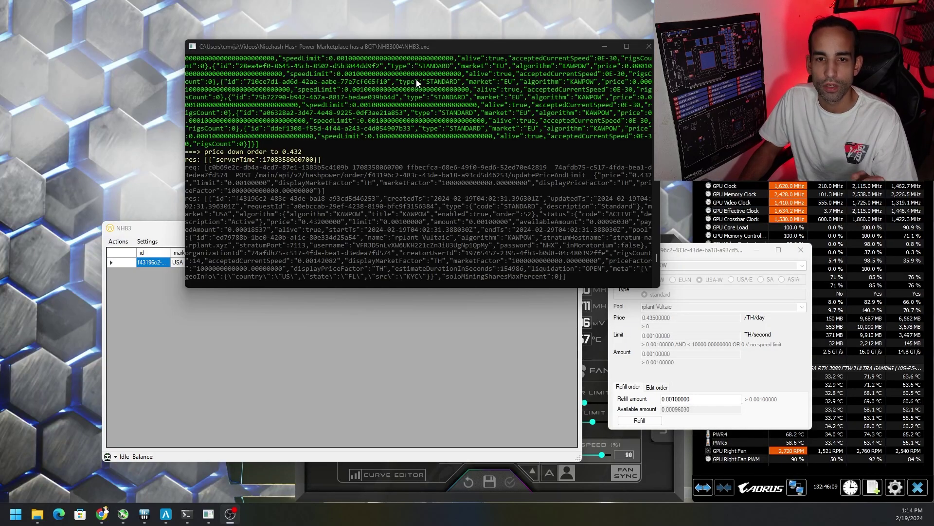
{"action": "left_click", "coordinate": [159, 235]}
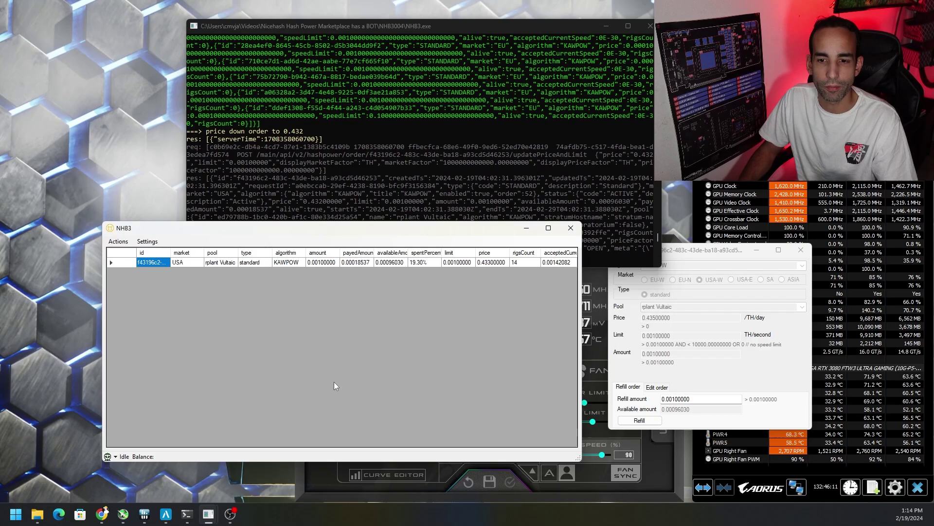
{"action": "left_click_drag", "start_coordinate": [695, 257], "coordinate": [689, 267]}
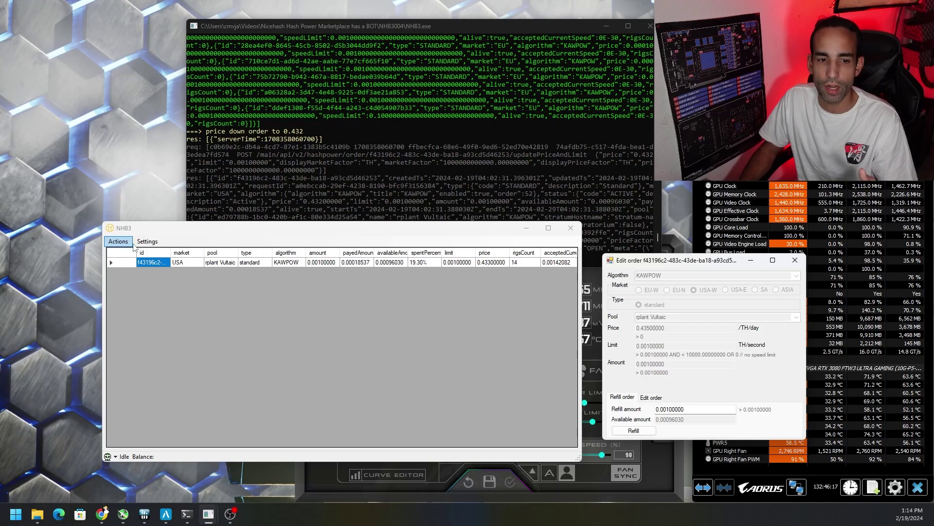
{"action": "left_click", "coordinate": [153, 243]}
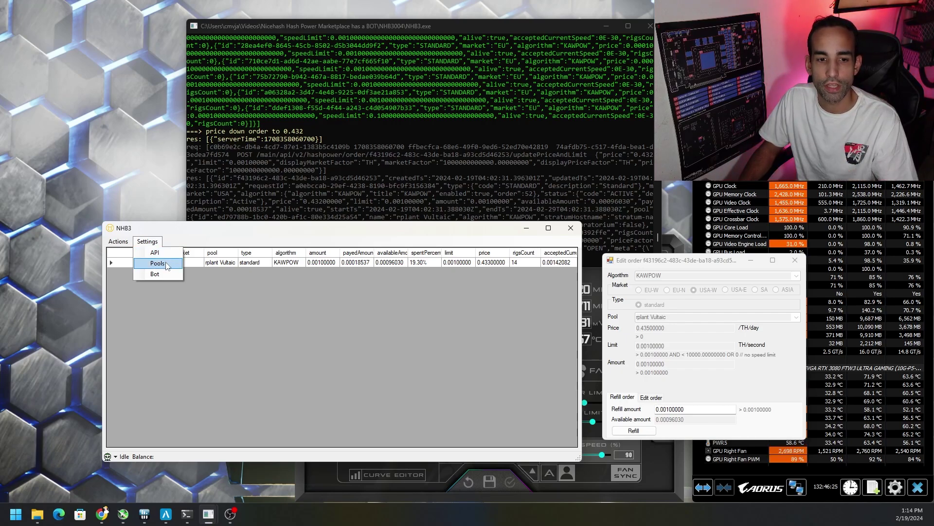
{"action": "left_click", "coordinate": [166, 265]}
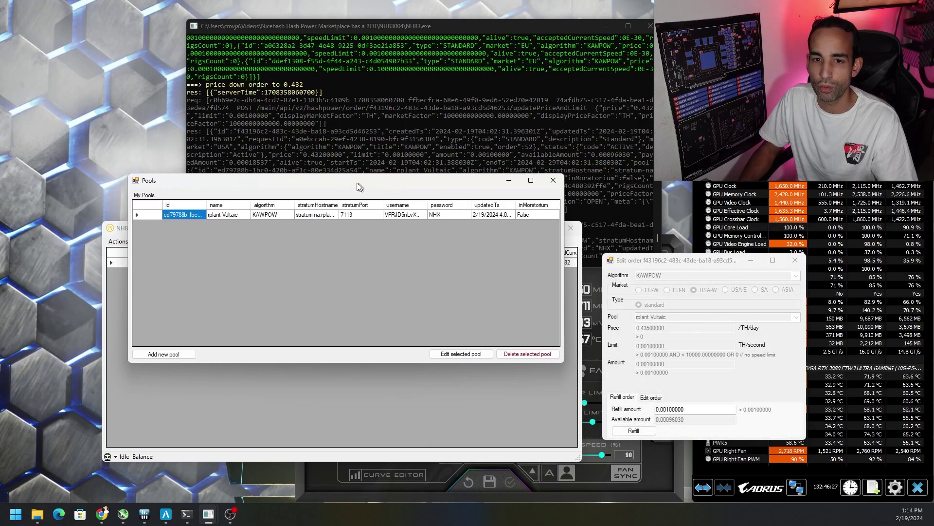
{"action": "left_click_drag", "start_coordinate": [358, 183], "coordinate": [321, 99]}
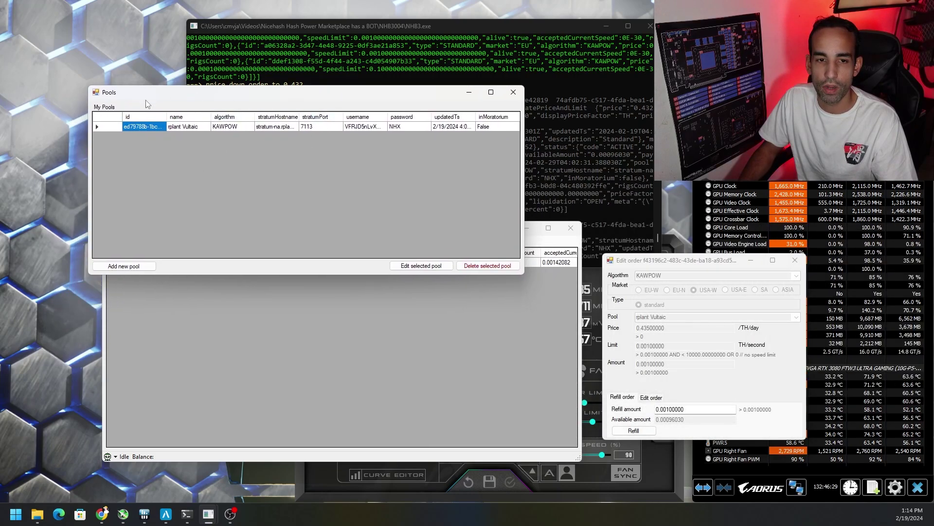
{"action": "left_click", "coordinate": [141, 266]}
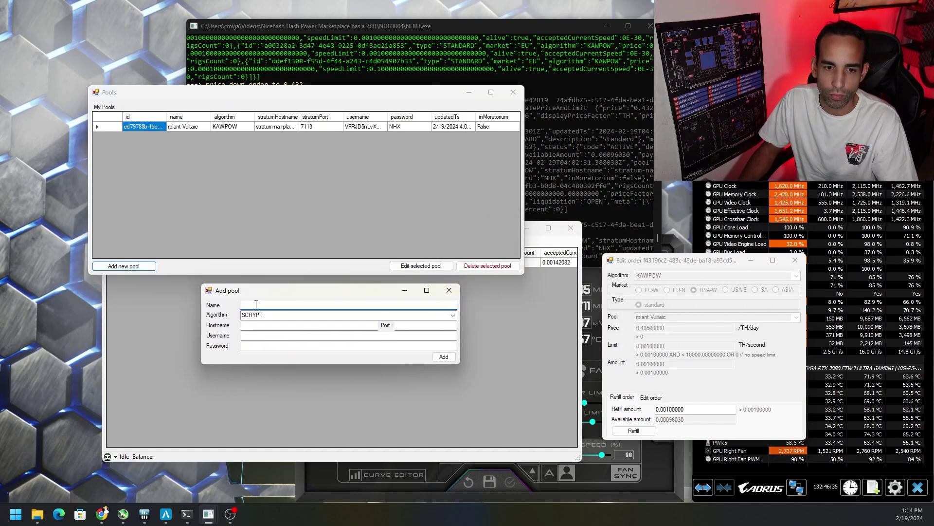
{"action": "left_click", "coordinate": [452, 315]}
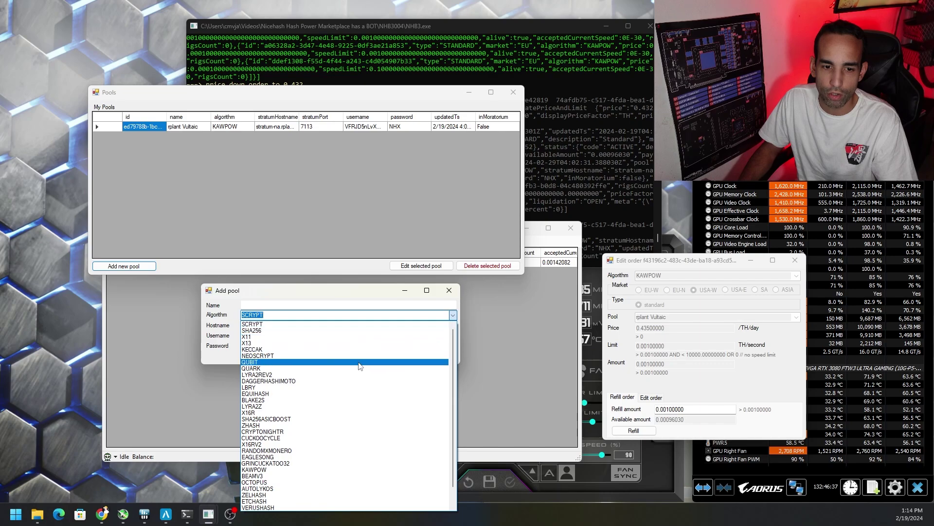
{"action": "scroll", "coordinate": [360, 438], "scroll_direction": "down", "scroll_amount": 1}
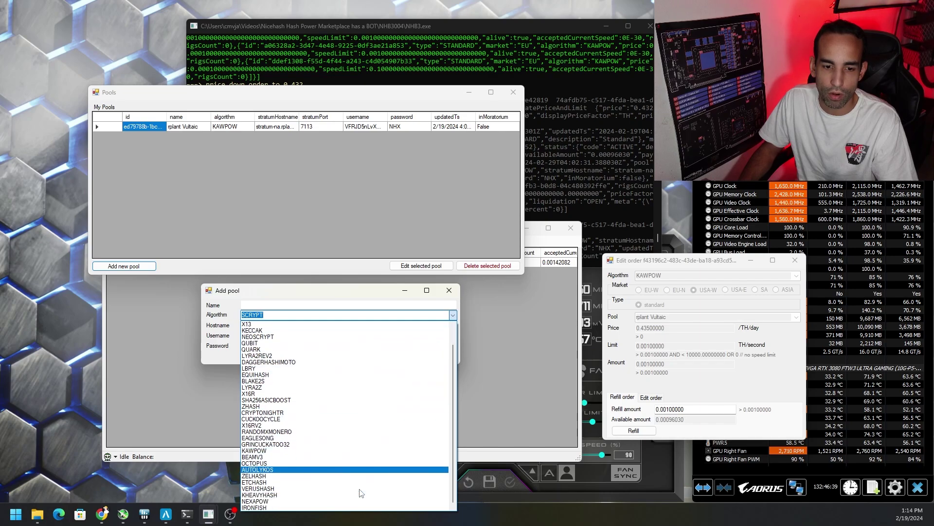
{"action": "left_click", "coordinate": [345, 305]}
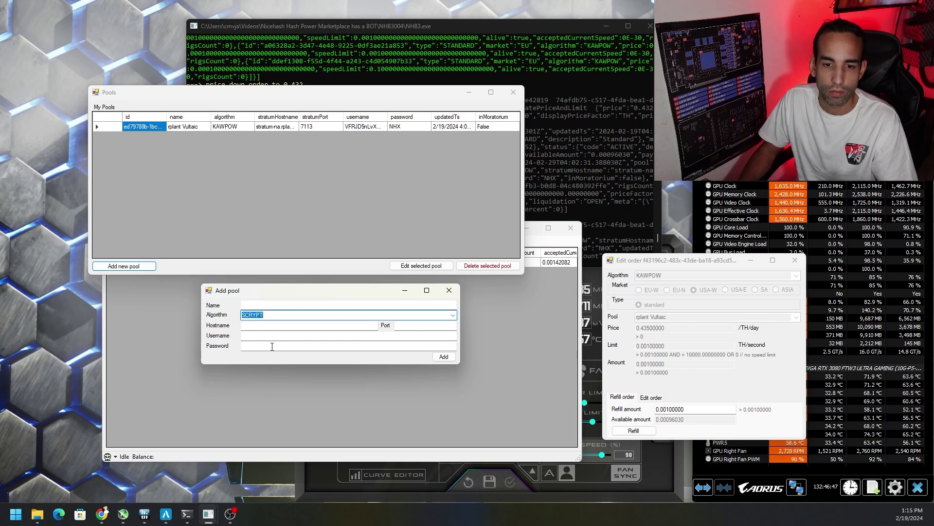
{"action": "left_click", "coordinate": [295, 326]}
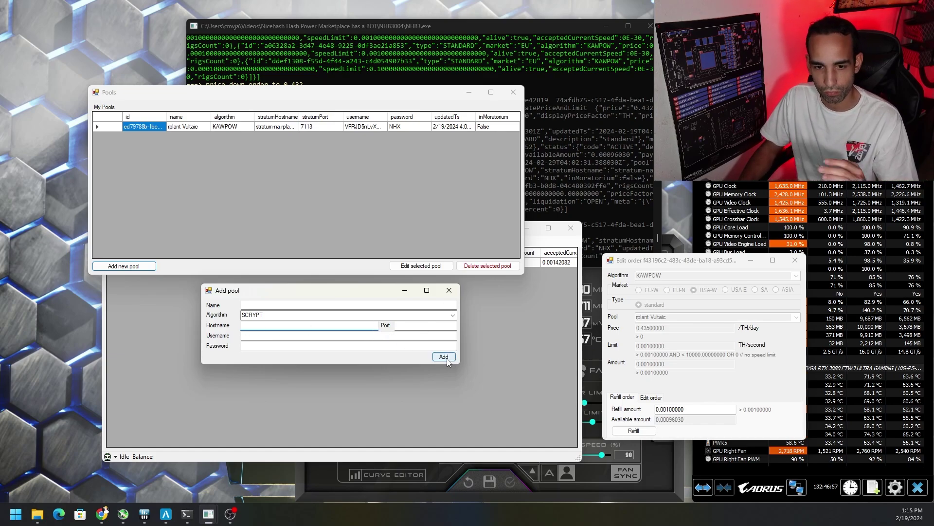
{"action": "left_click", "coordinate": [456, 291]}
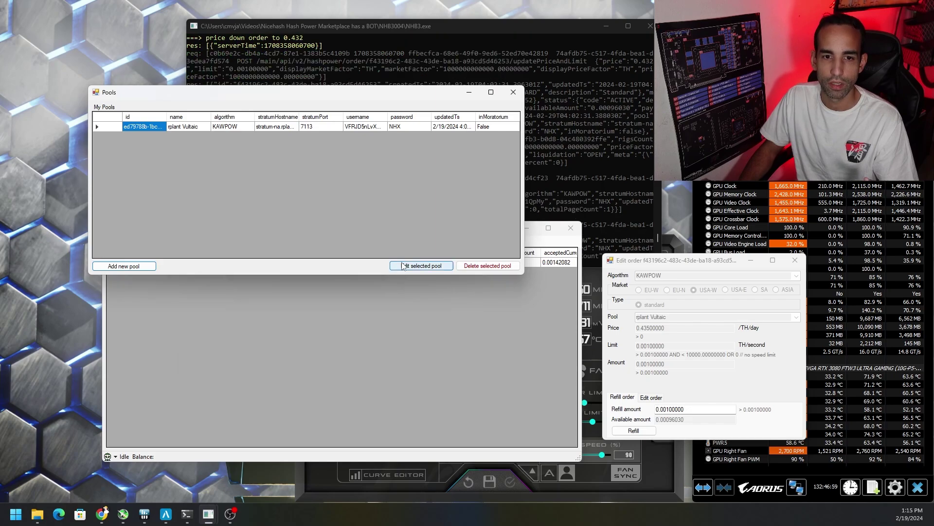
{"action": "left_click", "coordinate": [513, 92]}
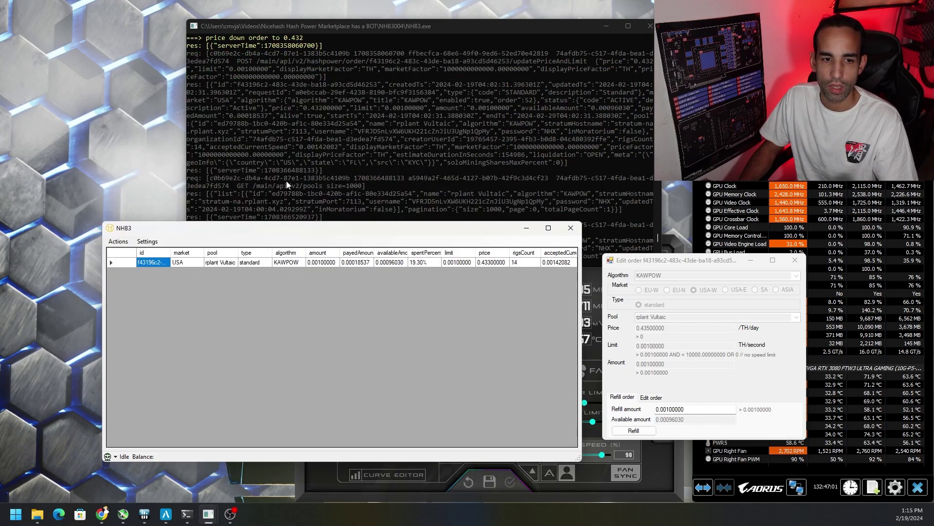
{"action": "left_click", "coordinate": [150, 241]}
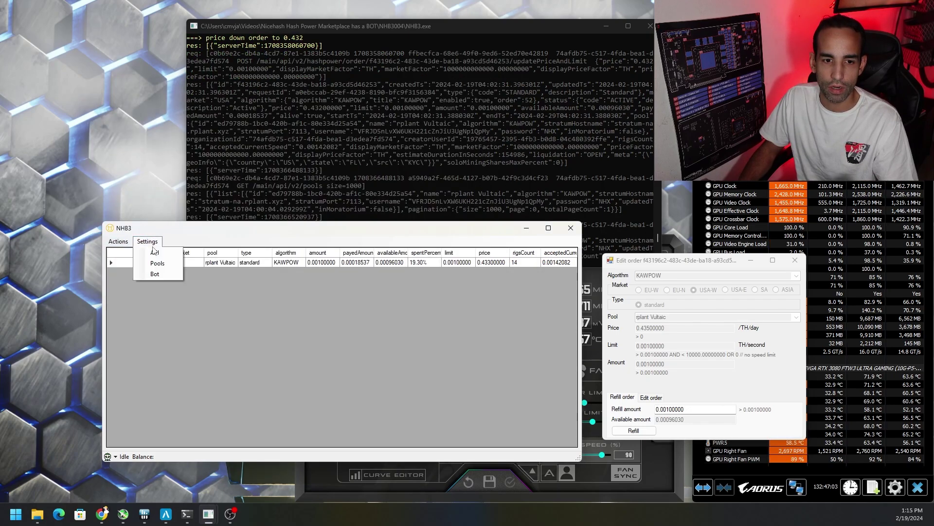
{"action": "left_click", "coordinate": [164, 276]}
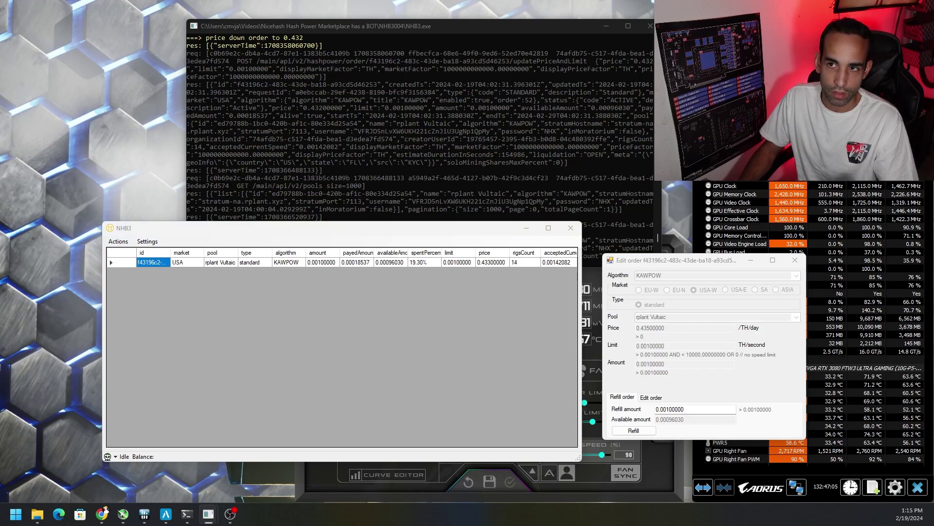
- Review the bot settings (lower and raise price one step, refill at 90% off), close them, and show the console log
{"action": "left_click_drag", "start_coordinate": [559, 156], "coordinate": [126, 129]}
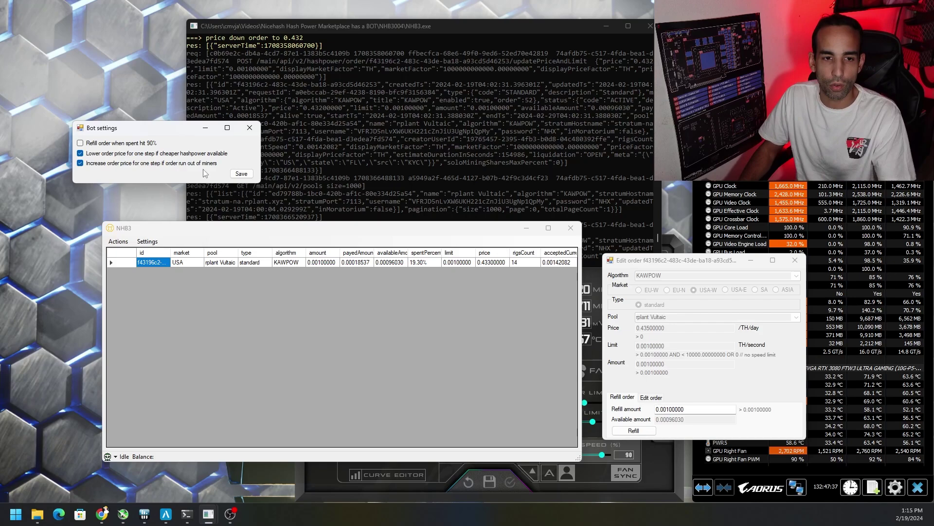
{"action": "left_click", "coordinate": [250, 128]}
{"action": "left_click", "coordinate": [440, 25]}
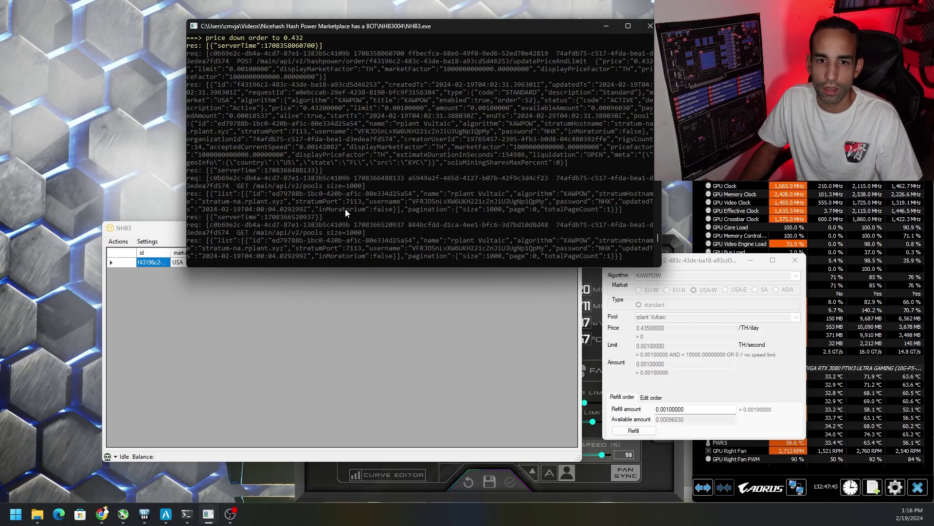
- Bring the NHB3 order table forward and dismiss the bot on/off dropdown without changing anything
{"action": "left_click", "coordinate": [158, 230]}
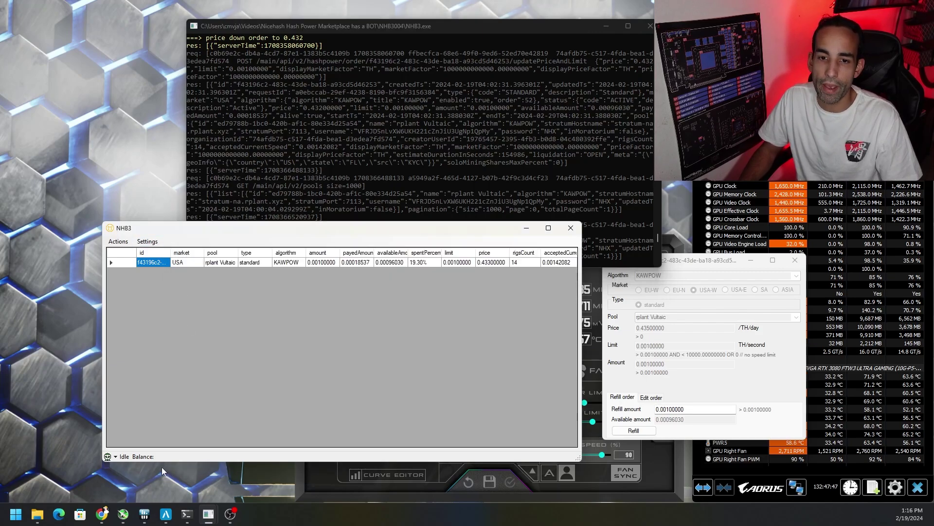
{"action": "left_click", "coordinate": [116, 457]}
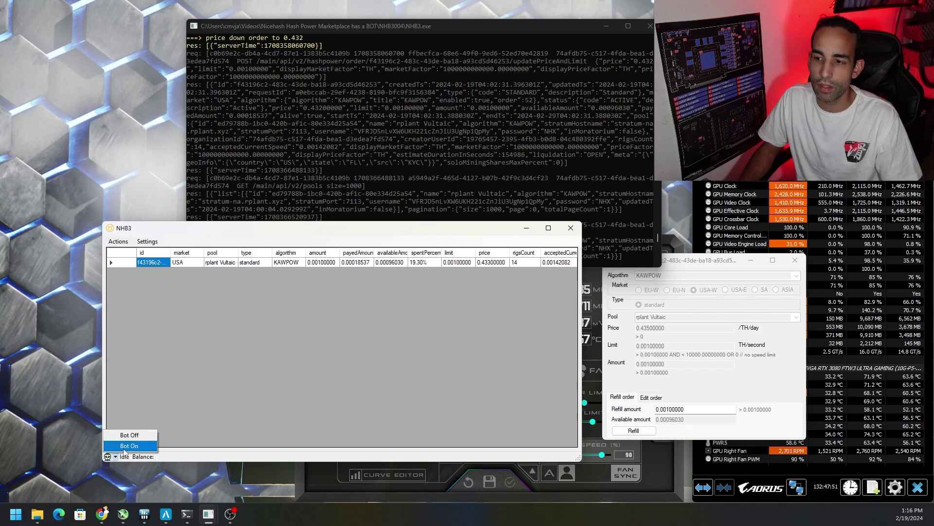
{"action": "left_click", "coordinate": [312, 238]}
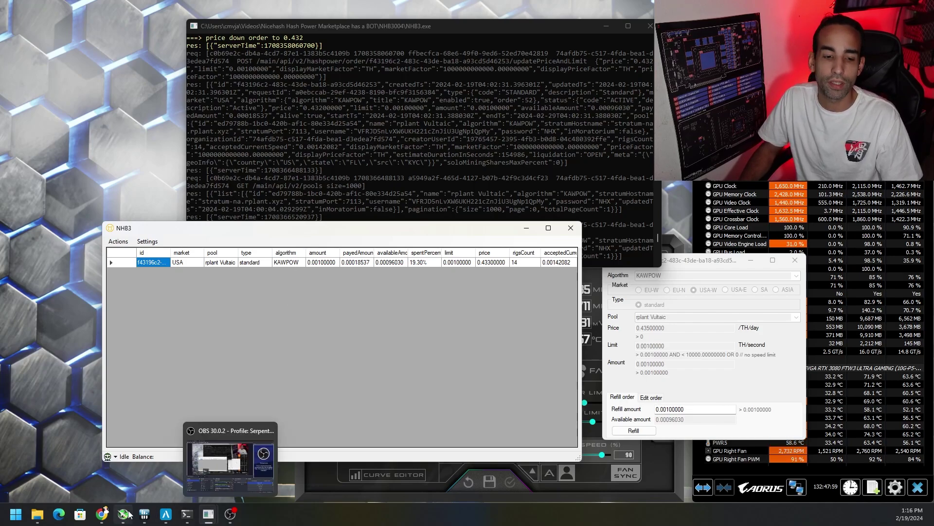
- Show the Rplant vultaic pool page scrolled up to the two workers and hashrate charts
{"action": "mouse_move", "coordinate": [102, 513]}
{"action": "left_click", "coordinate": [81, 457]}
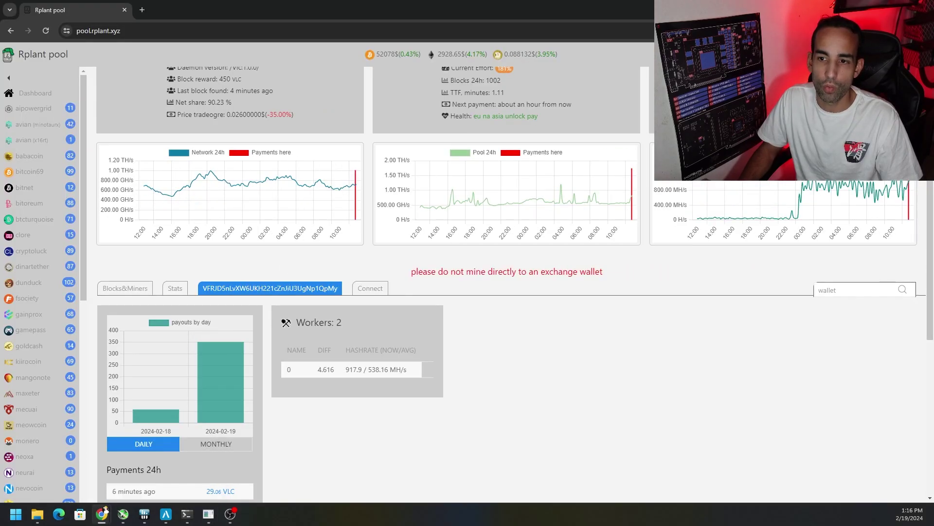
{"action": "scroll", "coordinate": [808, 348], "scroll_direction": "up", "scroll_amount": 2}
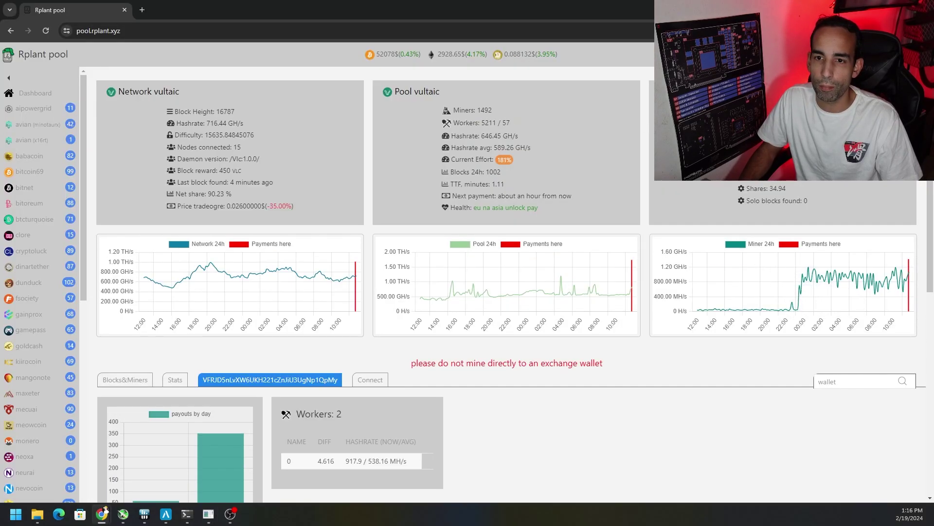
{"action": "mouse_move", "coordinate": [870, 260]}
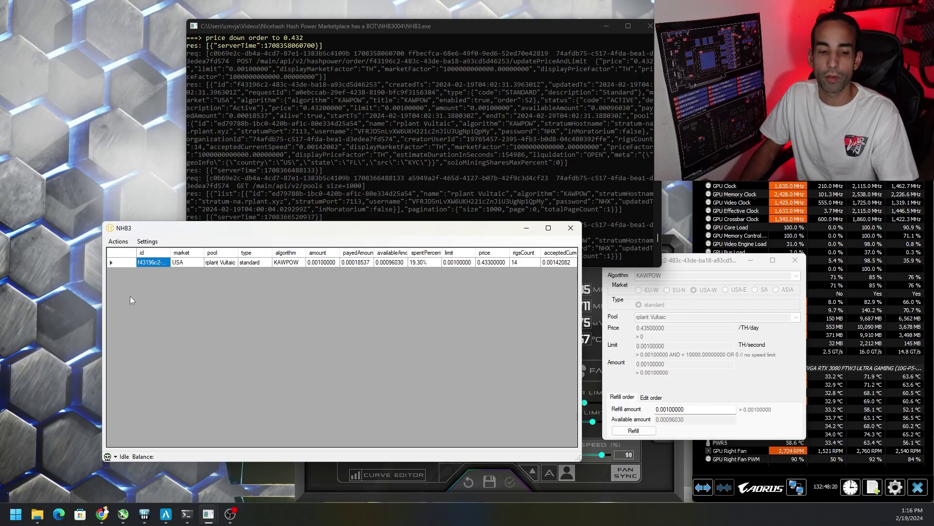
- Glance at the NiceHashBotX forum thread and the GitHub 3.0.0.4 release, then return to the NiceHash Bot guide
{"action": "mouse_move", "coordinate": [104, 512]}
{"action": "left_click", "coordinate": [157, 466]}
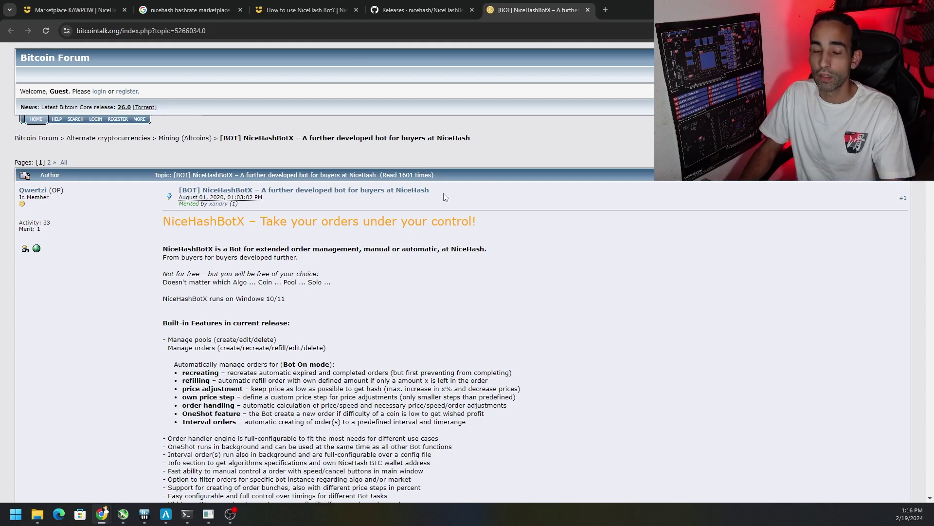
{"action": "left_click", "coordinate": [426, 7]}
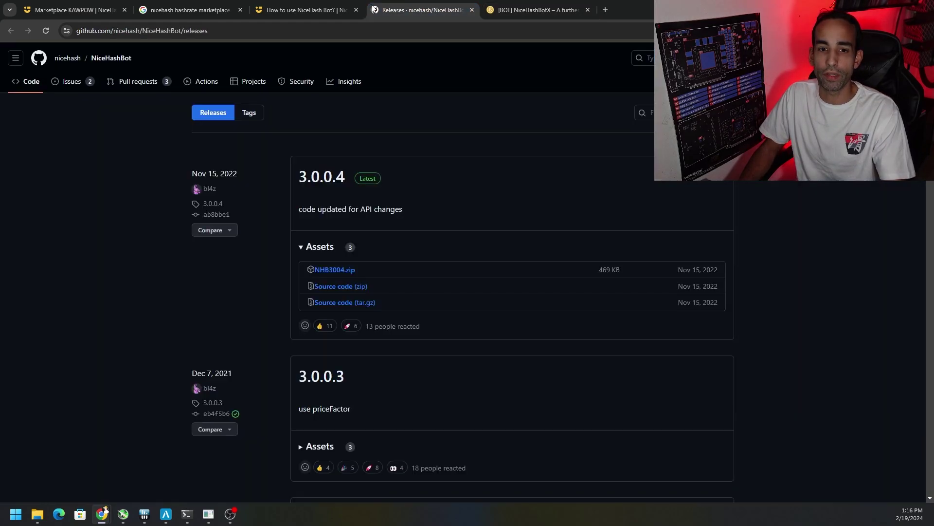
{"action": "left_click", "coordinate": [315, 5]}
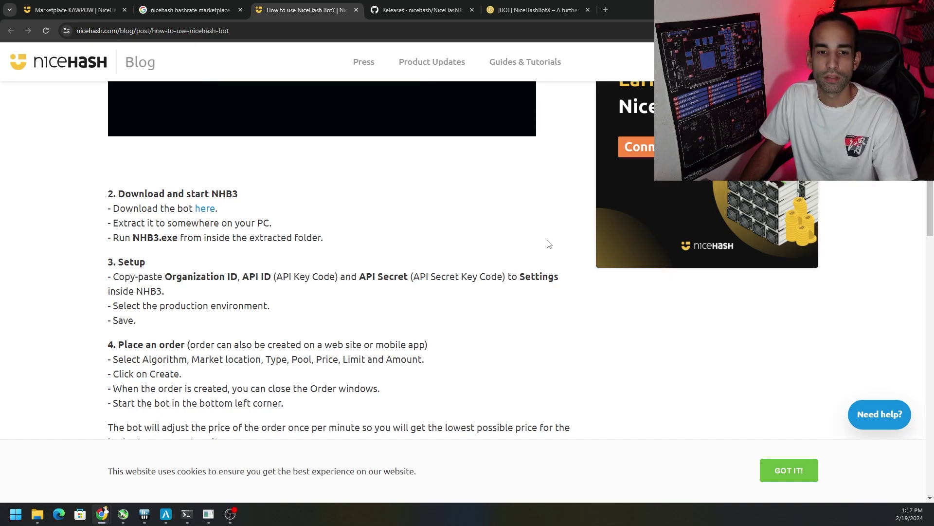
- Scroll the guide down to the NHB3 screenshot, then switch to the KAWPOW marketplace tab
{"action": "scroll", "coordinate": [549, 244], "scroll_direction": "up", "scroll_amount": 2}
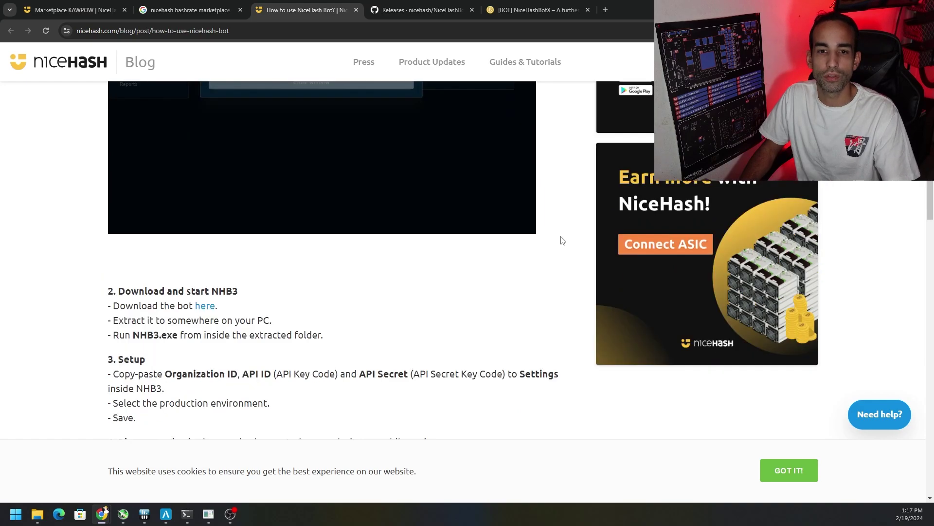
{"action": "scroll", "coordinate": [554, 230], "scroll_direction": "down", "scroll_amount": 6}
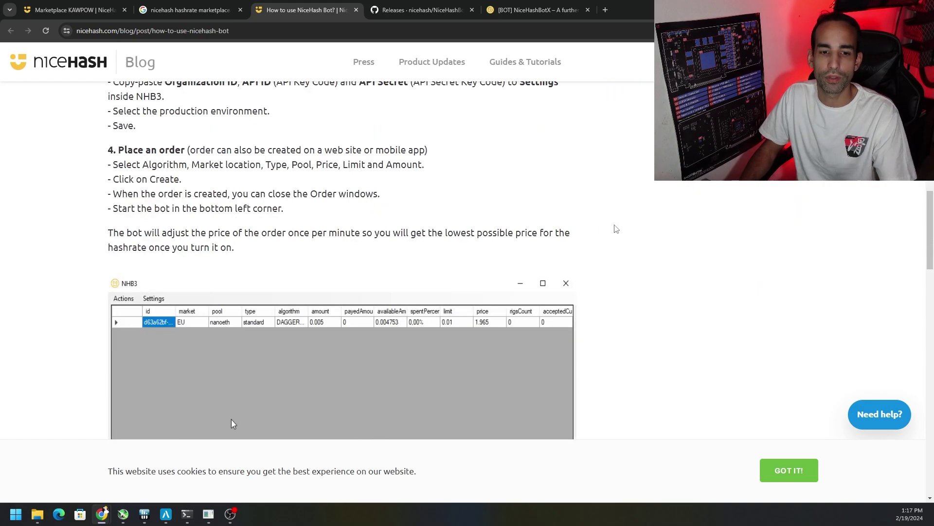
{"action": "scroll", "coordinate": [614, 229], "scroll_direction": "down", "scroll_amount": 2}
{"action": "scroll", "coordinate": [615, 229], "scroll_direction": "down", "scroll_amount": 1}
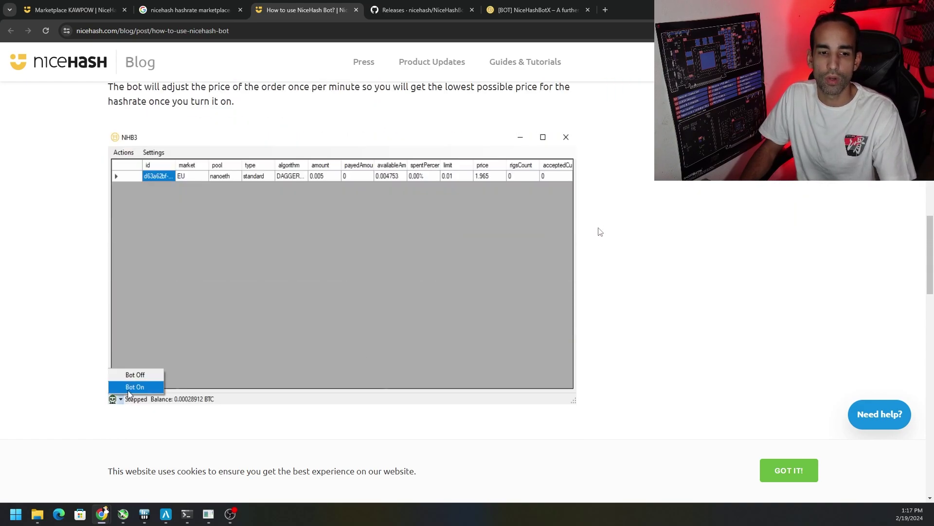
{"action": "key", "text": "ctrl+shift+Tab"}
{"action": "key", "text": "ctrl+shift+Tab"}
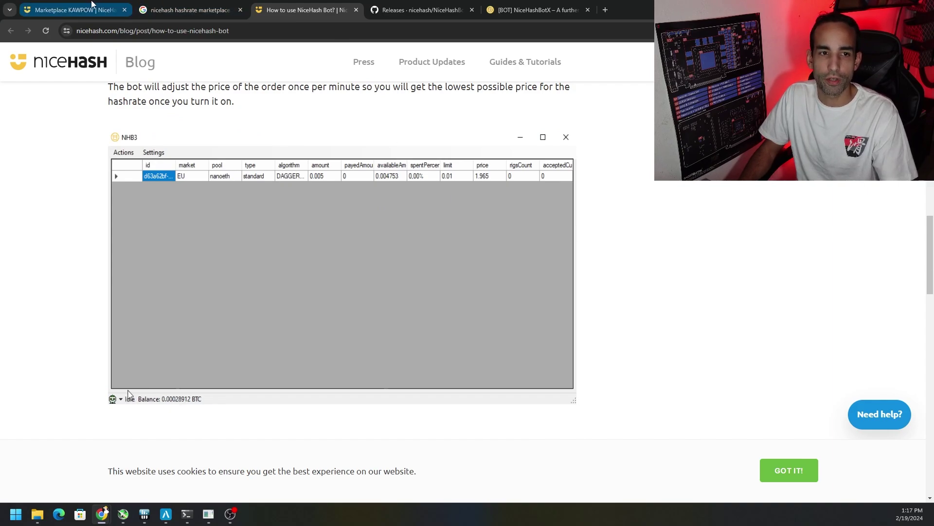
{"action": "scroll", "coordinate": [622, 248], "scroll_direction": "down", "scroll_amount": 4}
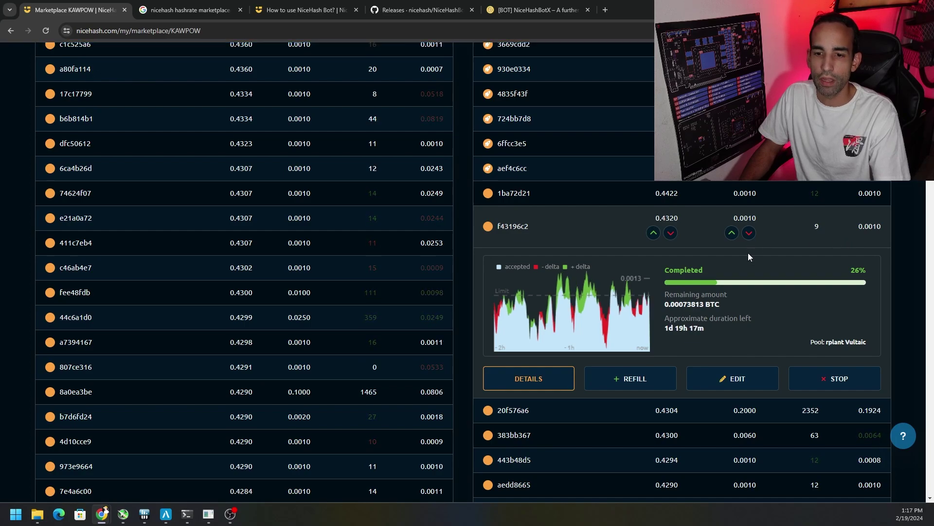
{"action": "scroll", "coordinate": [748, 253], "scroll_direction": "down", "scroll_amount": 3}
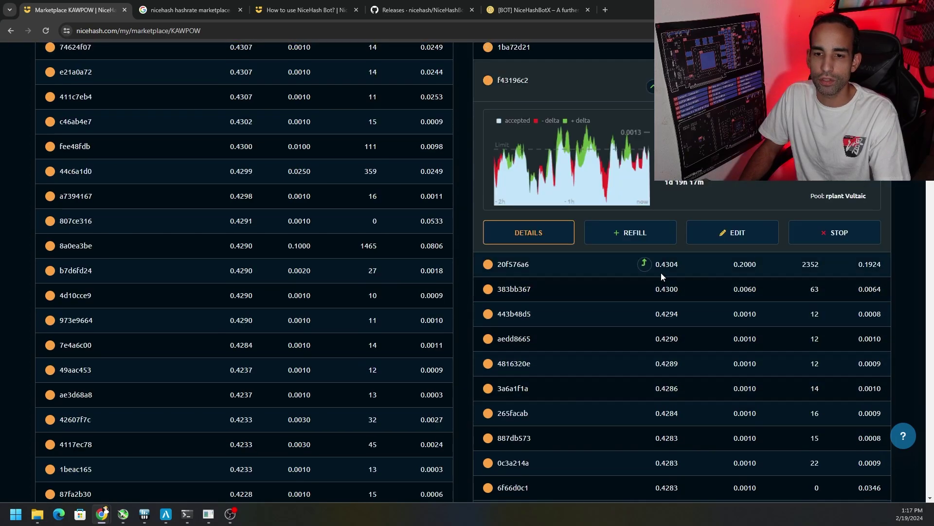
{"action": "scroll", "coordinate": [673, 271], "scroll_direction": "up", "scroll_amount": 3}
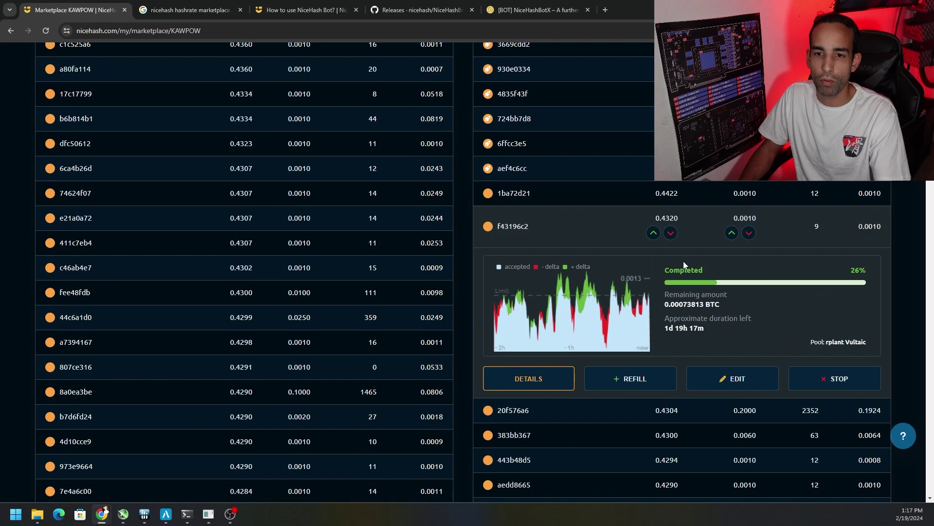
{"action": "mouse_move", "coordinate": [208, 514]}
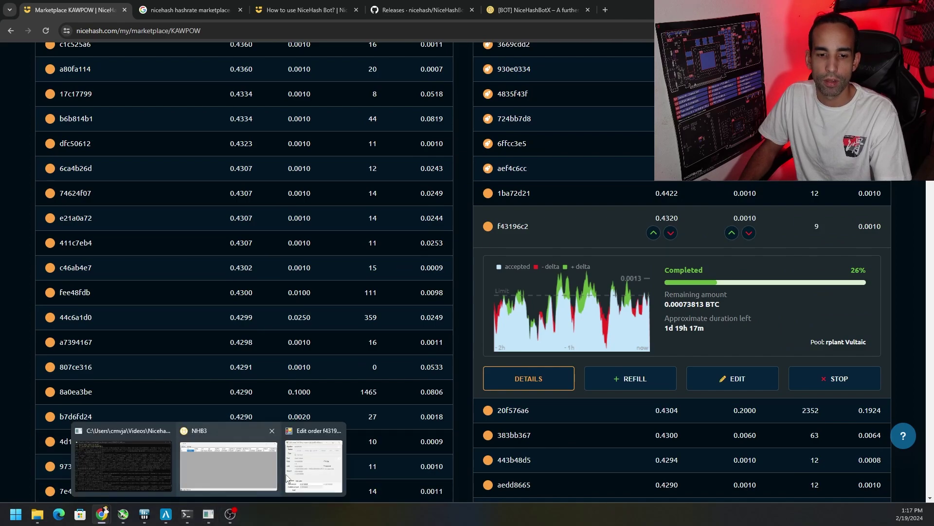
- Set NHB3 to Bot On so the KAWPOW order price drops to 0.431, then return to the marketplace
{"action": "left_click", "coordinate": [229, 465]}
{"action": "left_click", "coordinate": [113, 457]}
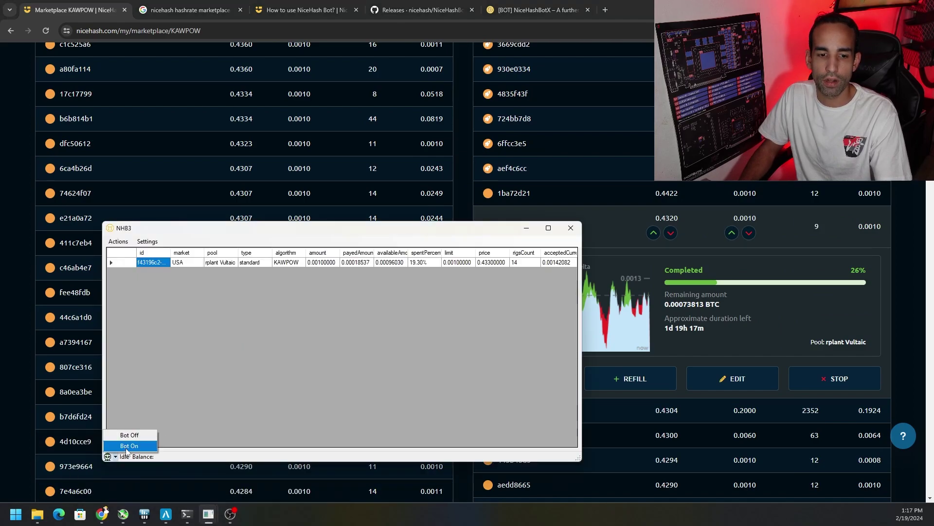
{"action": "left_click", "coordinate": [129, 445]}
{"action": "mouse_move", "coordinate": [208, 513]}
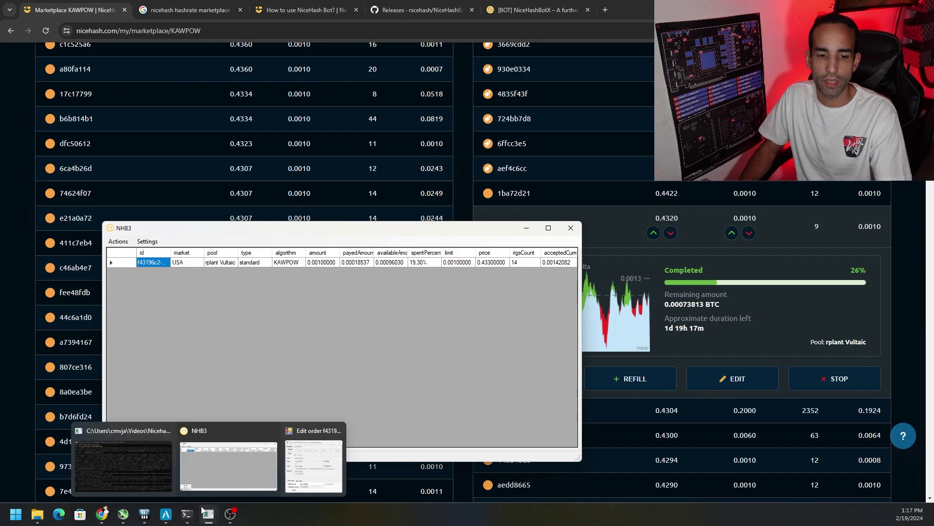
{"action": "left_click", "coordinate": [136, 460]}
{"action": "left_click", "coordinate": [116, 457]}
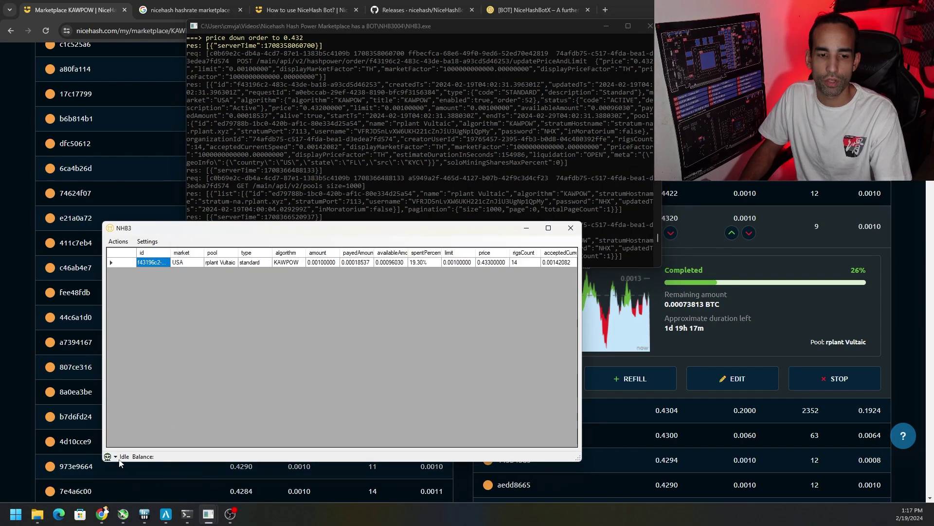
{"action": "left_click", "coordinate": [115, 457]}
{"action": "left_click", "coordinate": [129, 446]}
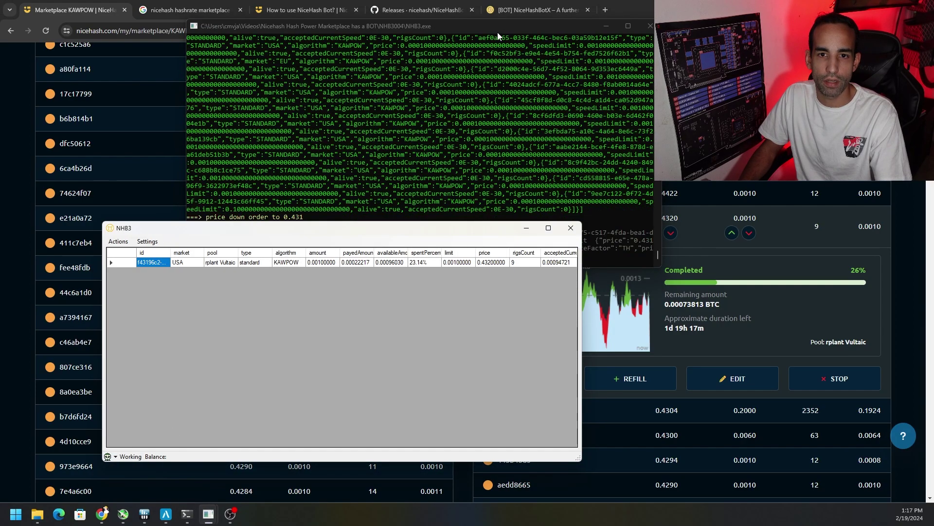
{"action": "left_click", "coordinate": [708, 183]}
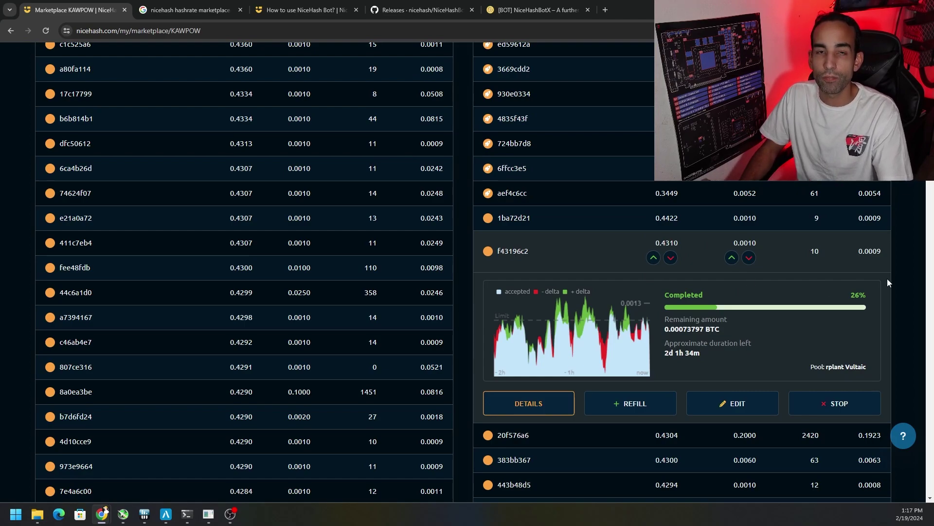
- Scroll the marketplace to order f43196c2 and confirm its price reads 0.4310
{"action": "scroll", "coordinate": [898, 296], "scroll_direction": "down", "scroll_amount": 1}
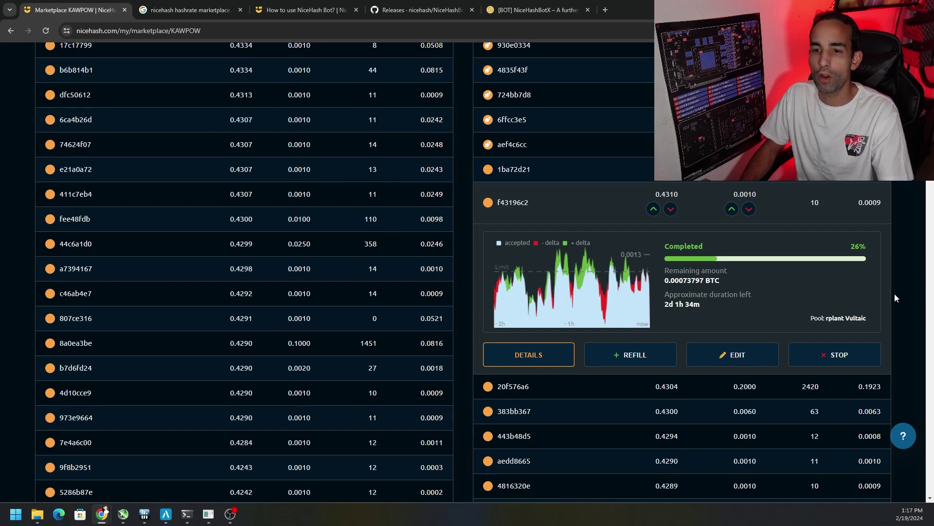
{"action": "scroll", "coordinate": [888, 294], "scroll_direction": "down", "scroll_amount": 9}
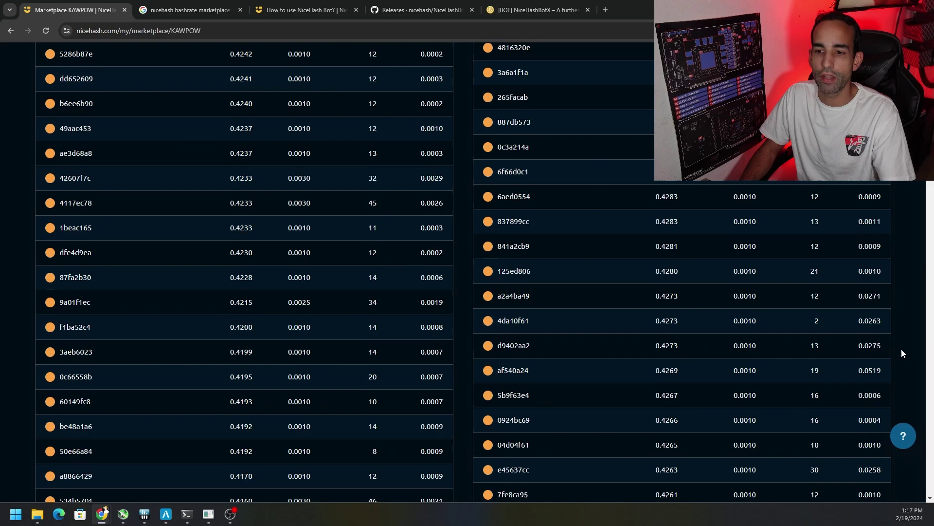
{"action": "scroll", "coordinate": [901, 349], "scroll_direction": "up", "scroll_amount": 9}
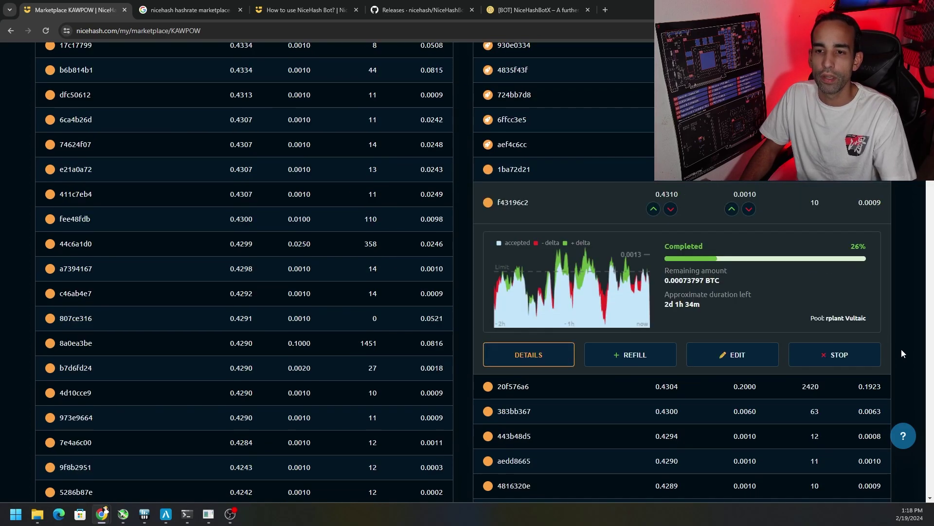
{"action": "scroll", "coordinate": [895, 349], "scroll_direction": "up", "scroll_amount": 1}
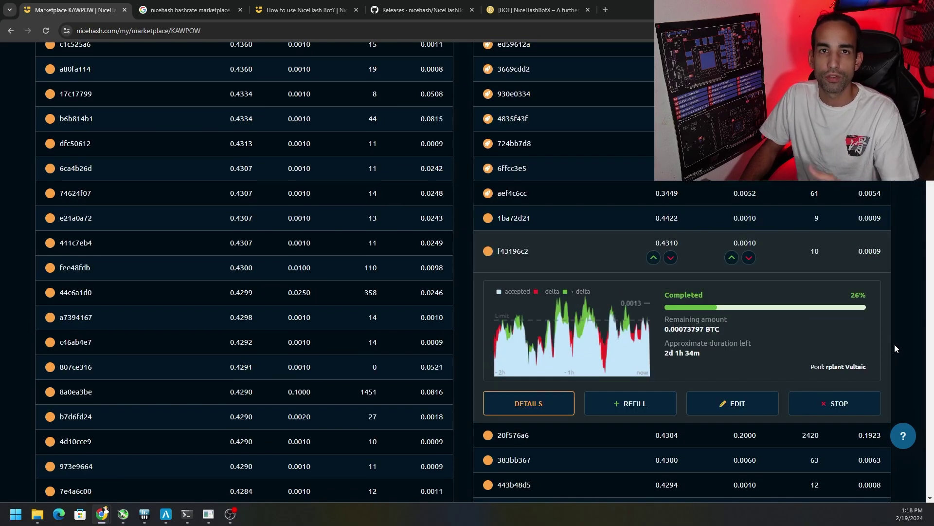